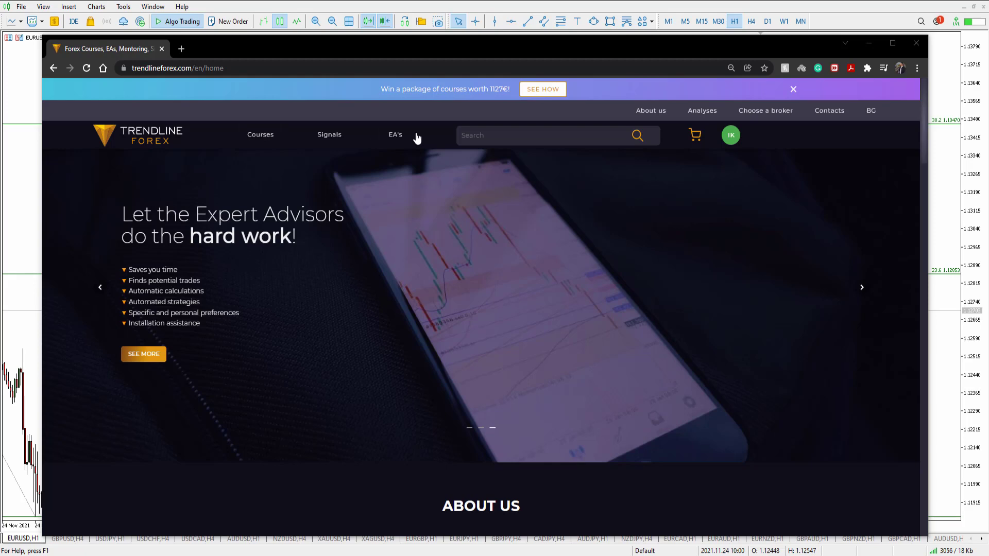
- Minimize Chrome to bring the MetaTrader 5 EURUSD chart into view
left_click(874, 42)
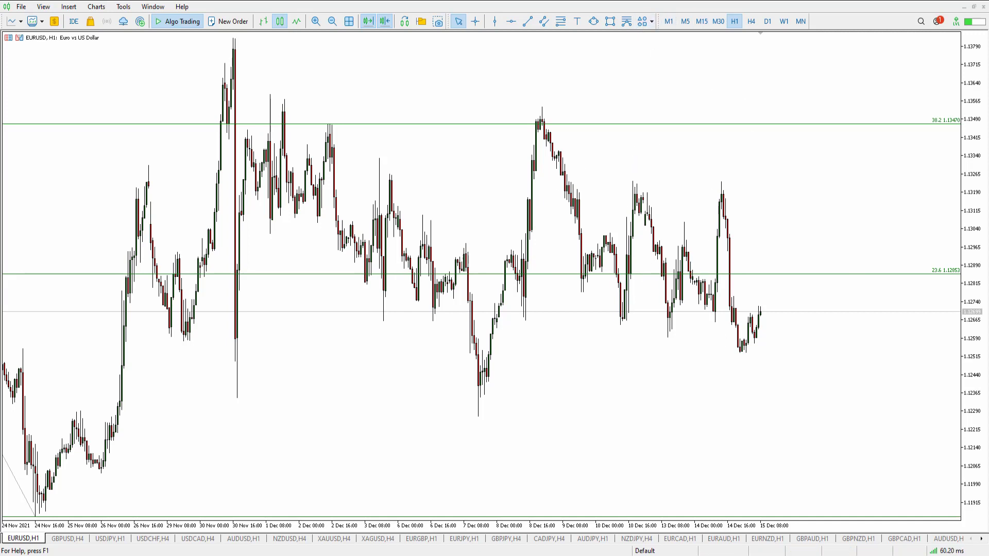
- Sketch a pink support line and a downward scenario arrow on EURUSD, then clear them
left_click_drag(186, 394, 148, 394)
left_click_drag(402, 395, 897, 411)
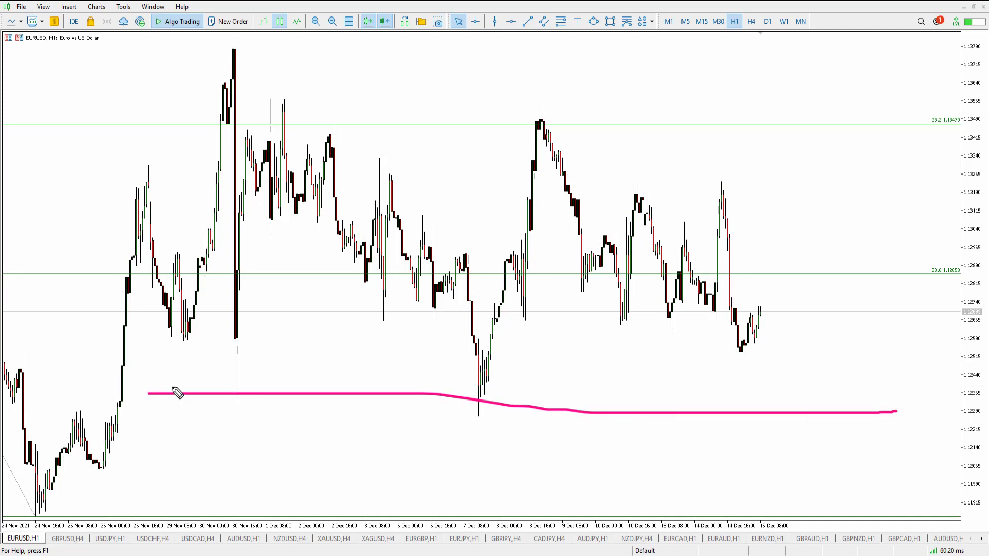
mouse_move(764, 295)
left_mouse_down()
mouse_move(792, 399)
mouse_move(827, 469)
mouse_move(830, 437)
left_mouse_up()
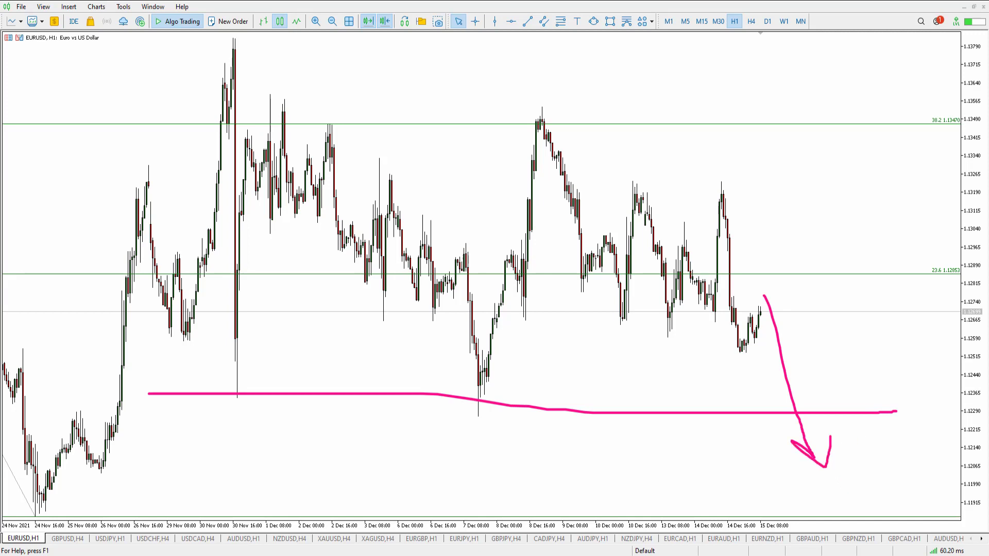
key("Escape")
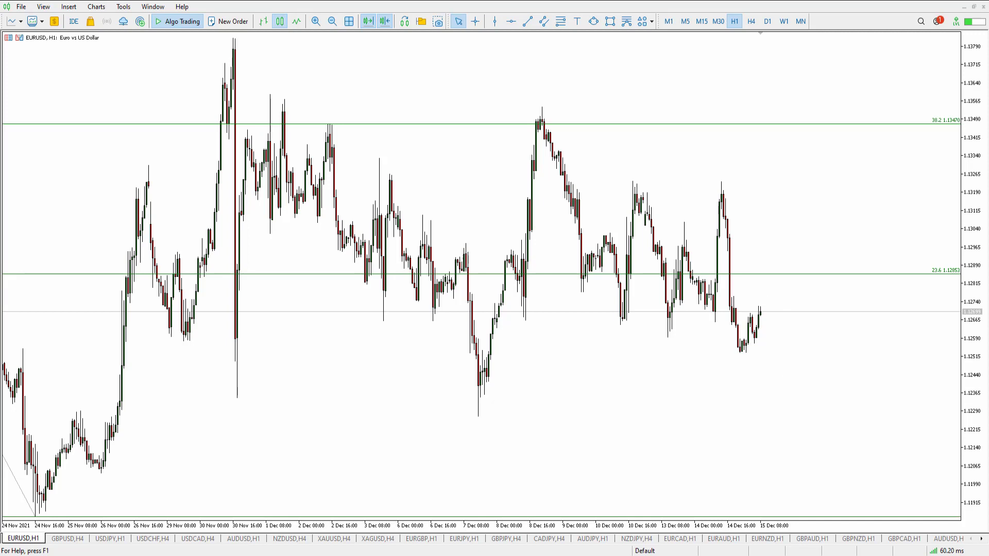
- Switch EURUSD to H4 and mark the range low, an upward move, and the recent highs in pink
left_click(751, 21)
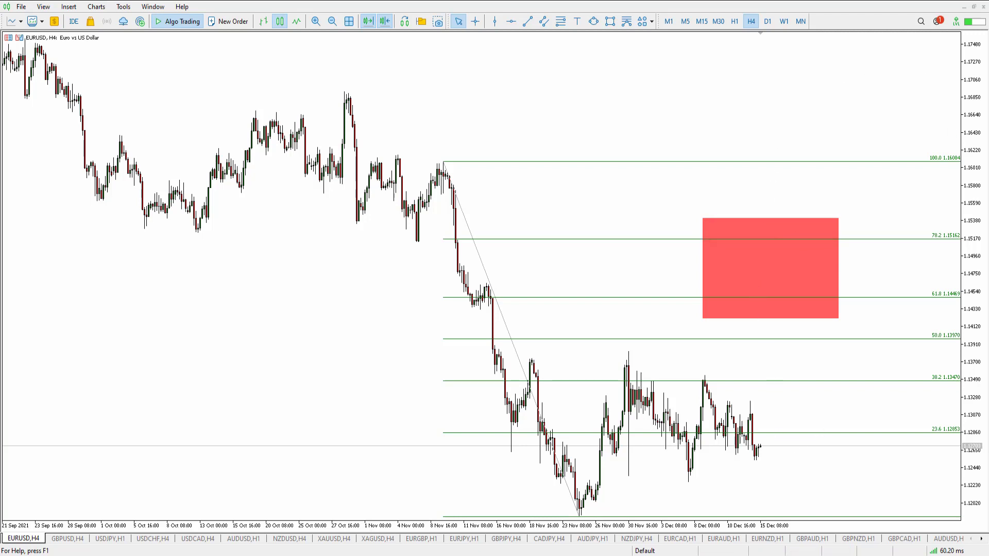
left_click_drag(630, 474, 812, 472)
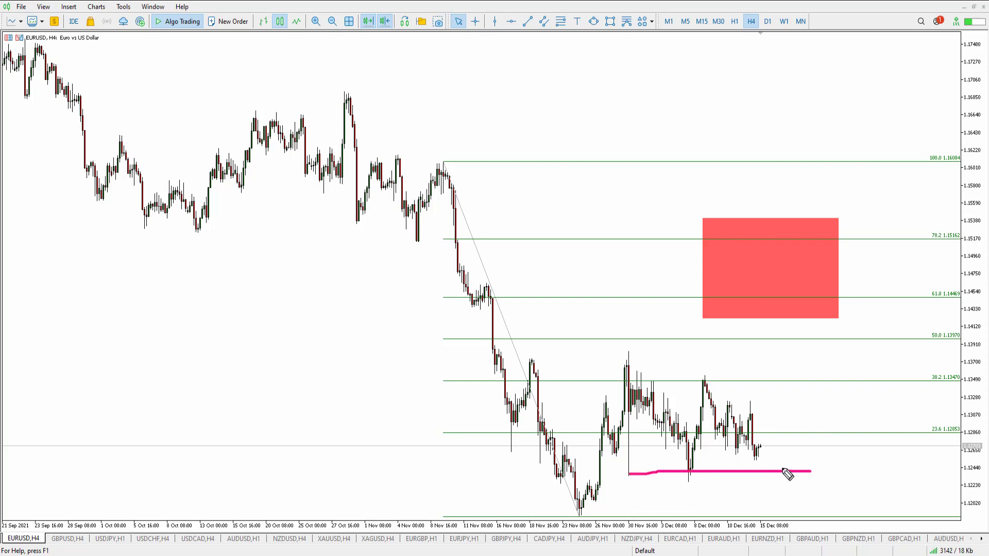
left_click(769, 438)
left_click_drag(769, 439, 780, 353)
left_click_drag(723, 403, 766, 401)
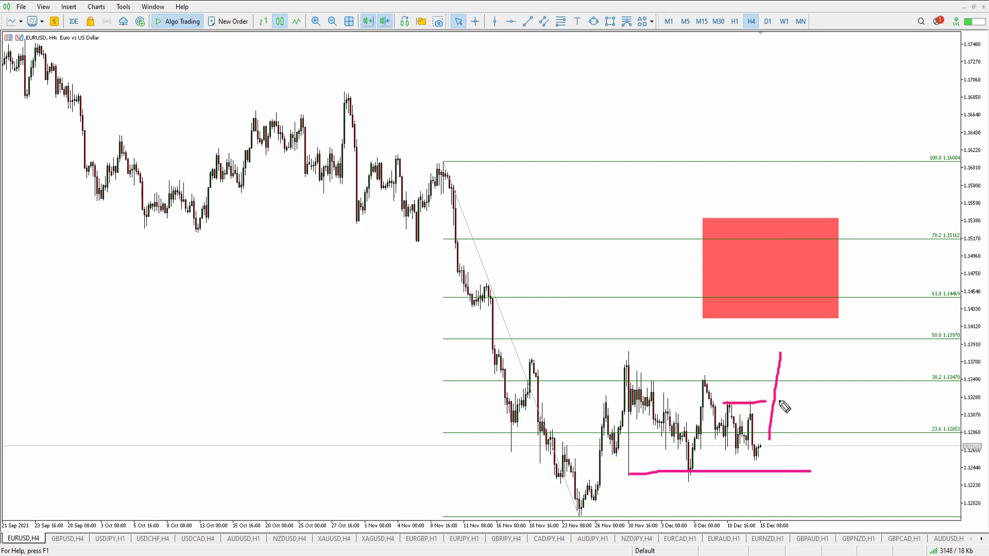
left_click_drag(680, 373, 722, 373)
- Sketch the arrowed drop back down, clear all pink sketches, and switch to H1
mouse_move(789, 343)
left_mouse_down()
mouse_move(807, 382)
mouse_move(822, 502)
left_mouse_up()
left_click_drag(822, 502, 827, 470)
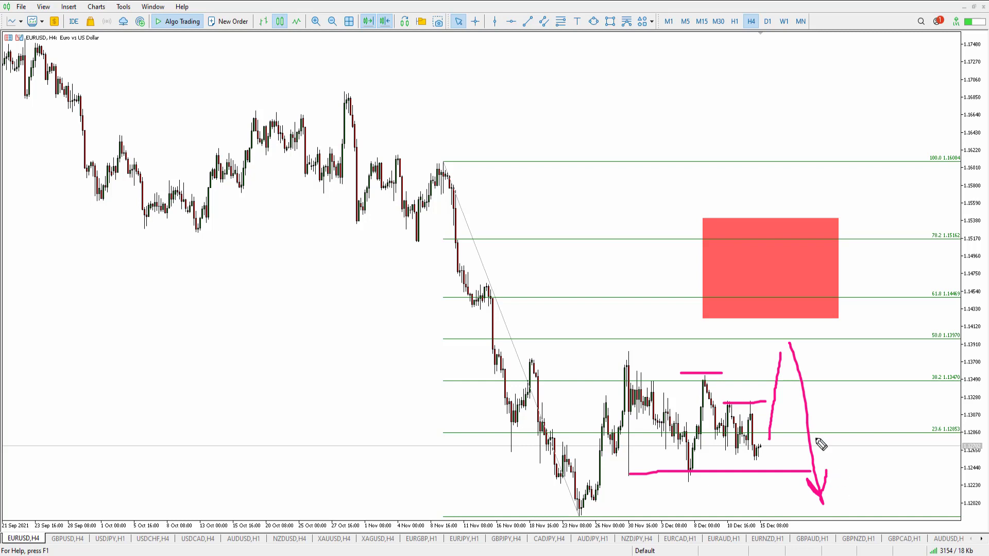
key("Escape")
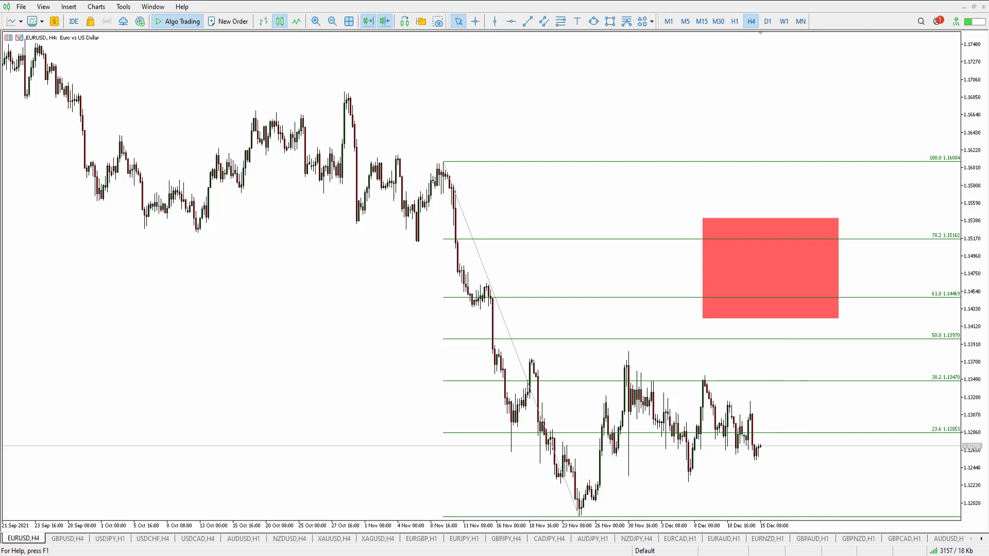
left_click(734, 21)
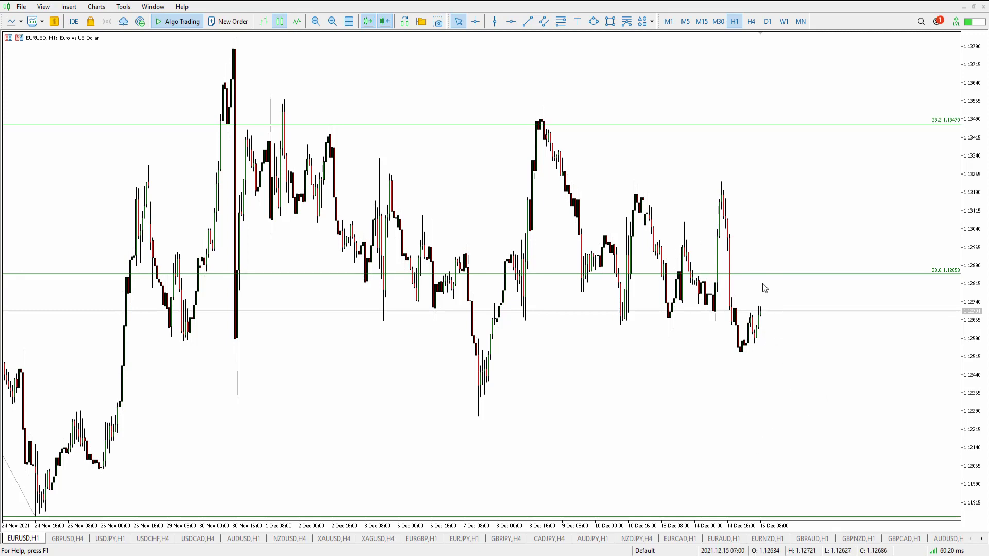
- Return the EURUSD chart from H1 to the H4 timeframe
left_click(751, 21)
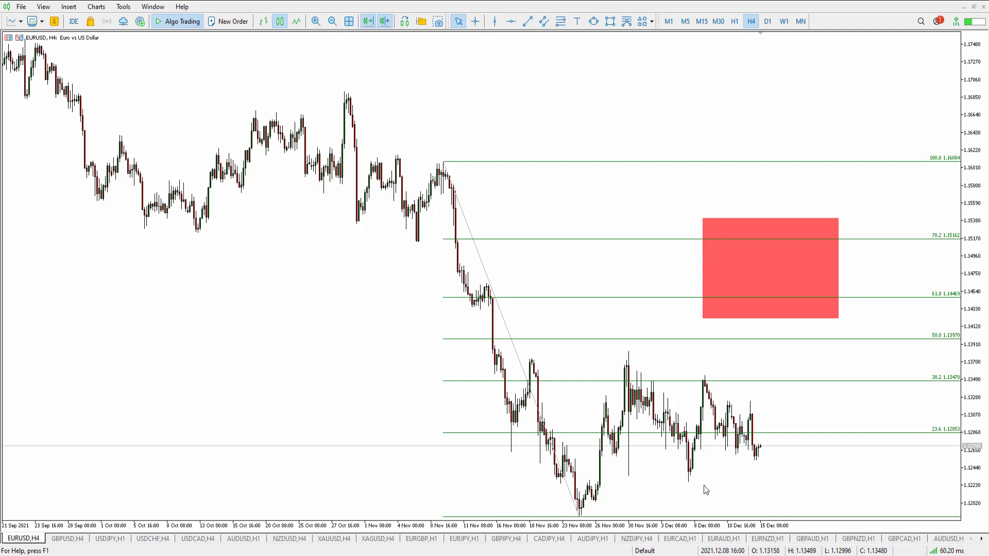
middle_click(777, 438)
left_click_drag(771, 444, 791, 307)
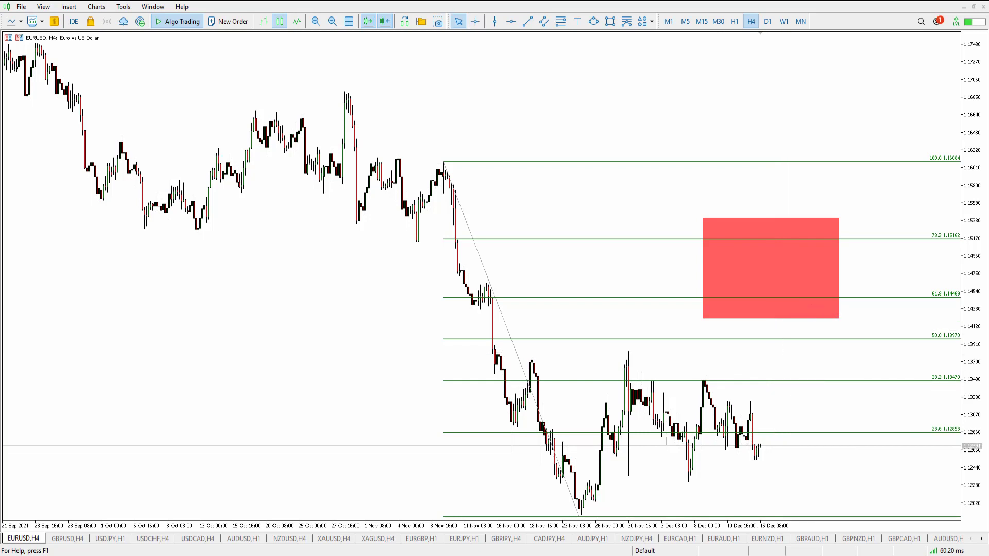
mouse_move(775, 438)
left_mouse_down()
mouse_move(784, 356)
mouse_move(786, 435)
mouse_move(777, 444)
mouse_move(793, 436)
mouse_move(786, 444)
left_mouse_up()
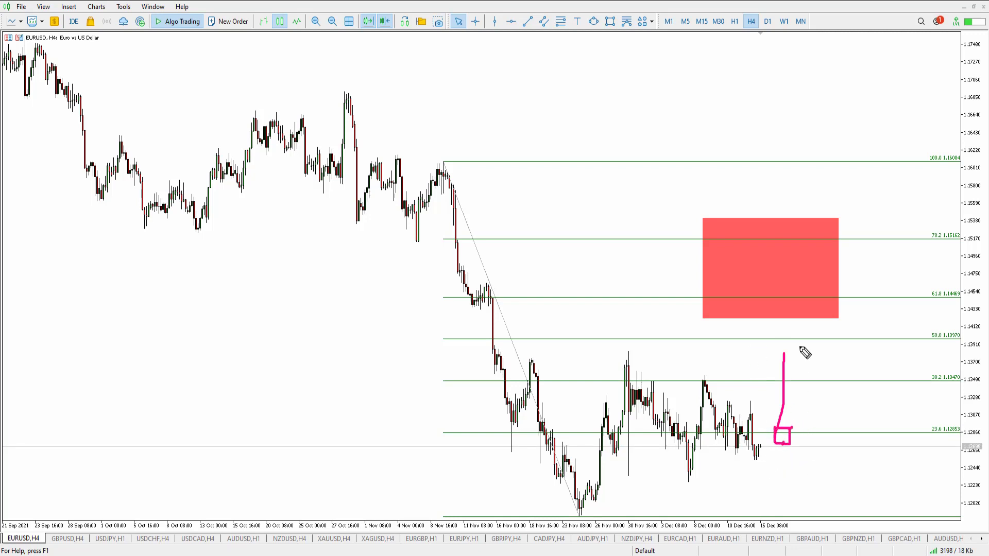
left_click_drag(759, 339, 809, 338)
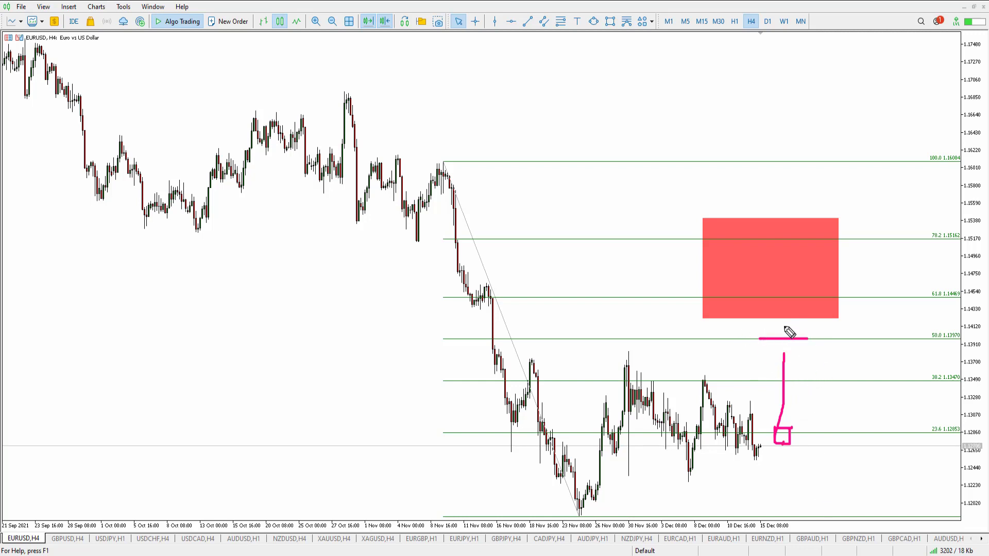
mouse_move(805, 434)
left_mouse_down()
mouse_move(821, 458)
mouse_move(831, 514)
left_mouse_up()
mouse_move(811, 495)
left_mouse_down()
mouse_move(830, 514)
mouse_move(840, 475)
left_mouse_up()
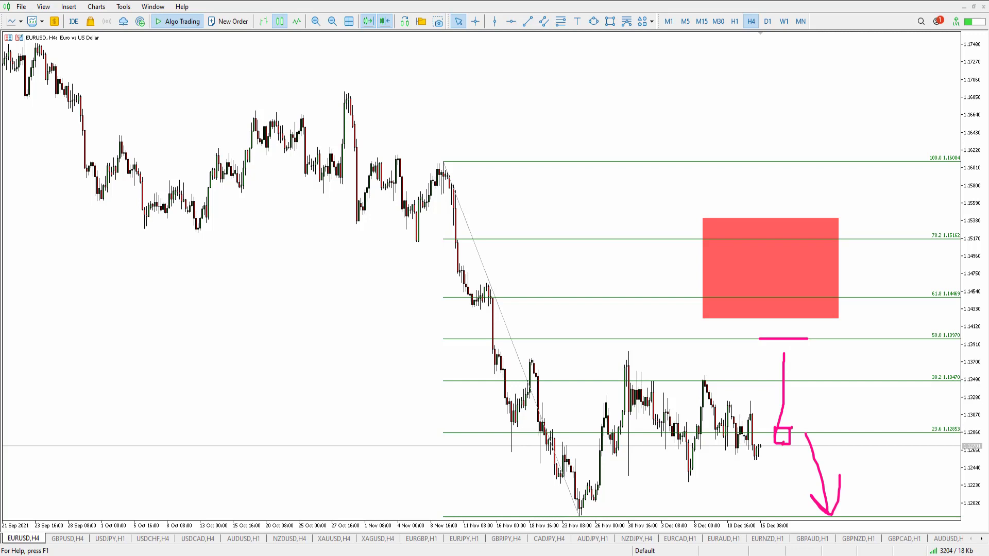
key("Escape")
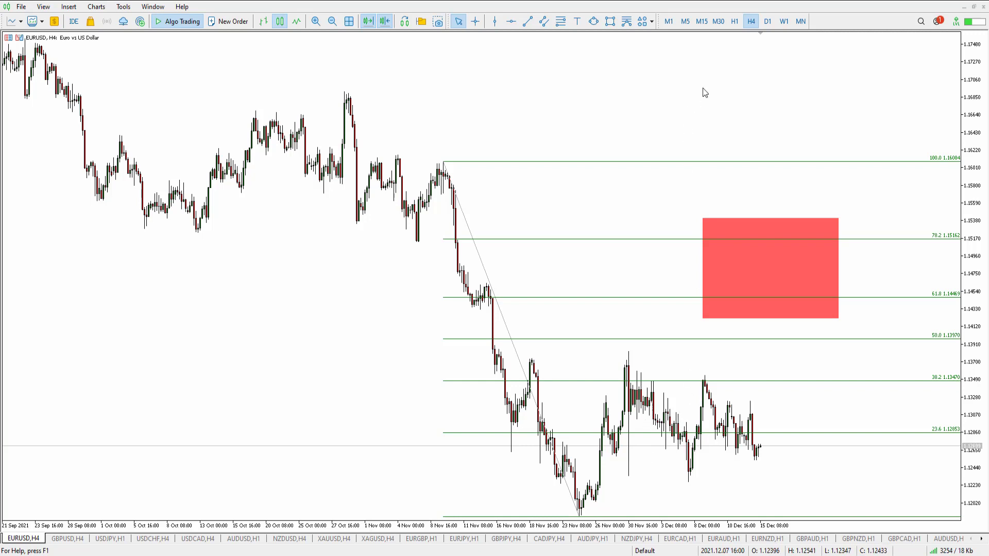
- Toggle EURUSD between H1 and H4, then open the XAUUSD chart, check H1, and return to H4
left_click(734, 21)
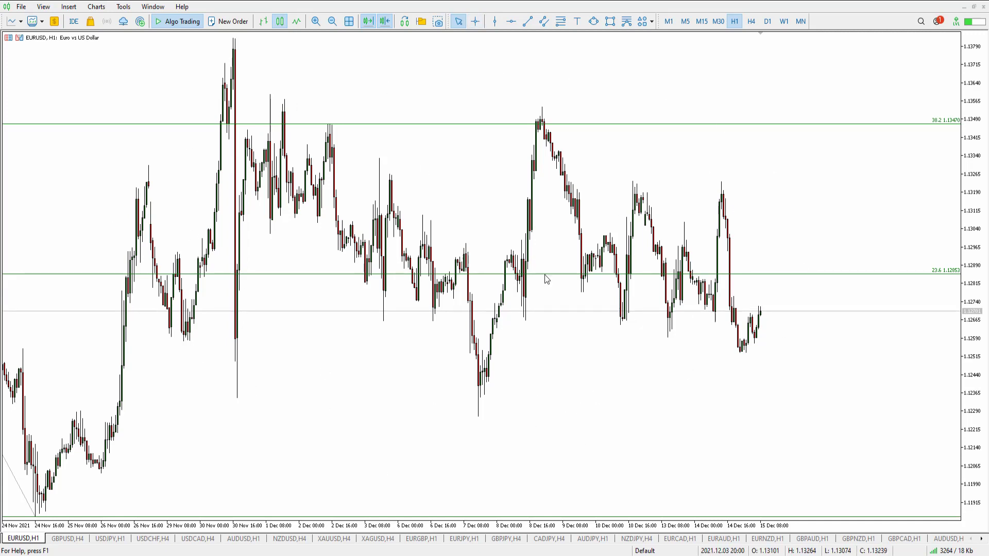
left_click(751, 21)
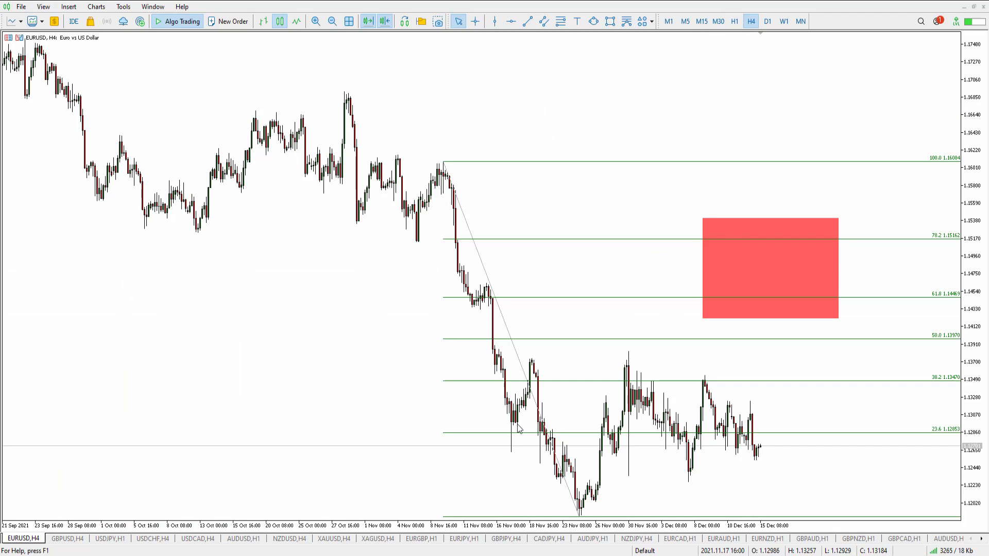
left_click(331, 538)
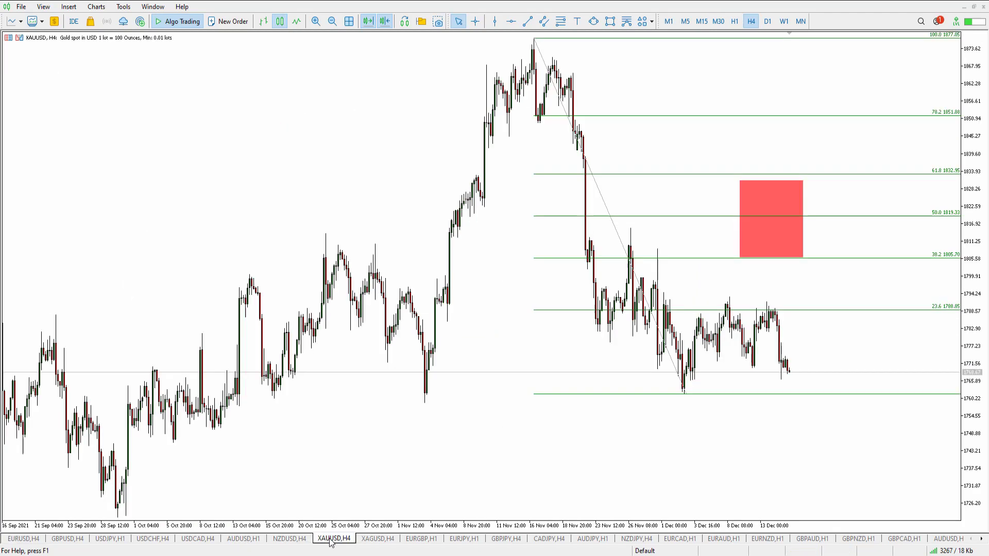
left_click(734, 21)
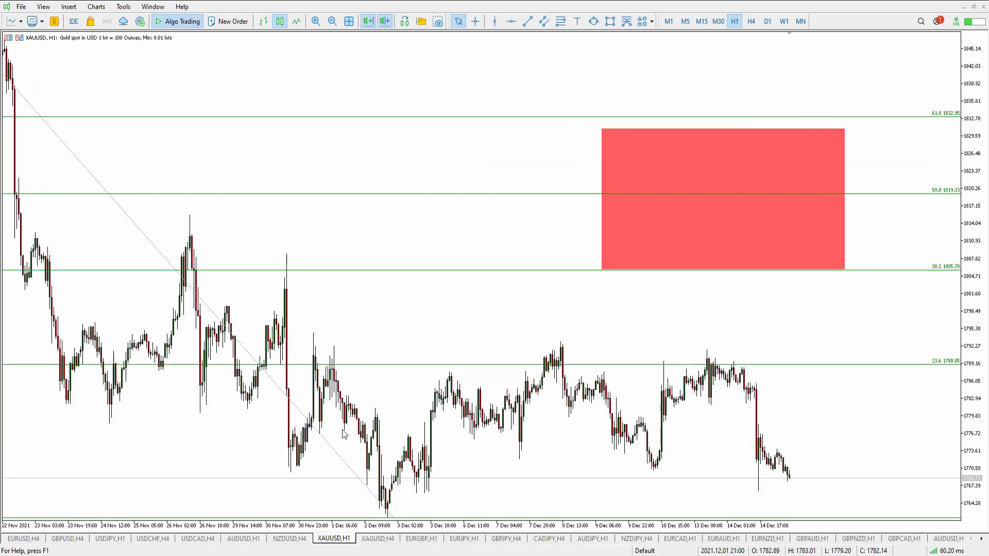
left_click(751, 22)
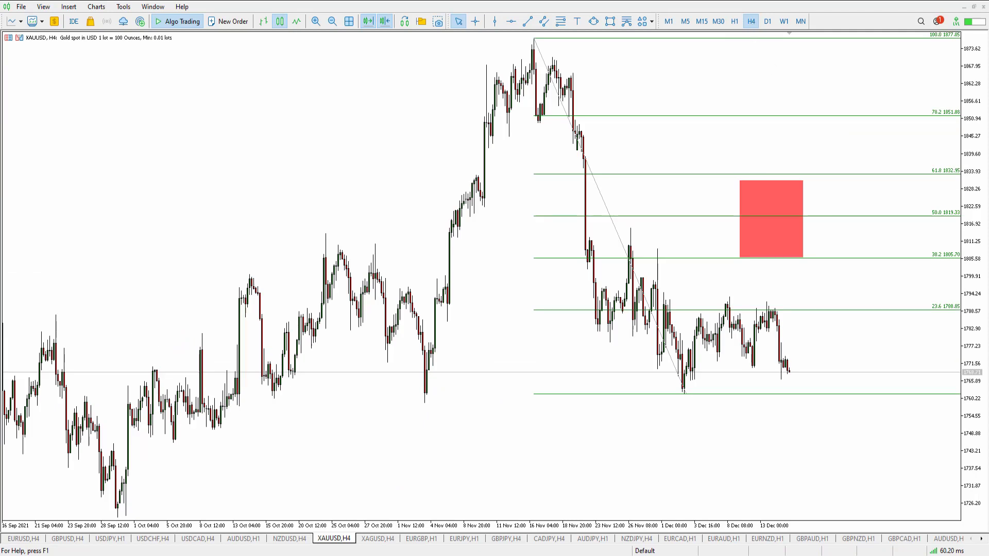
- Trace the bottom Fibonacci level in pink and sketch a break, a retest, and a fall to the circled September low
left_click_drag(629, 394, 844, 394)
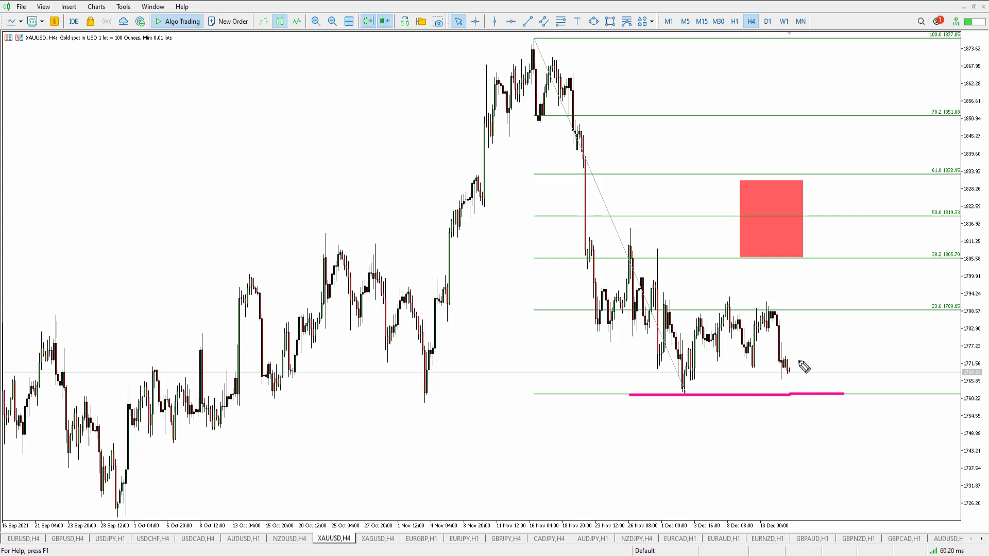
left_click_drag(783, 339, 806, 431)
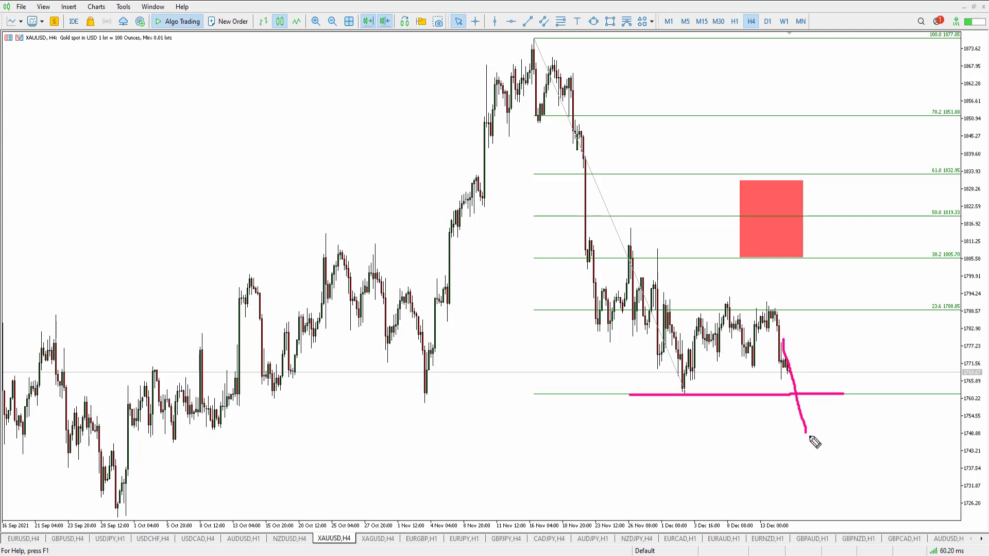
left_click_drag(809, 437, 836, 397)
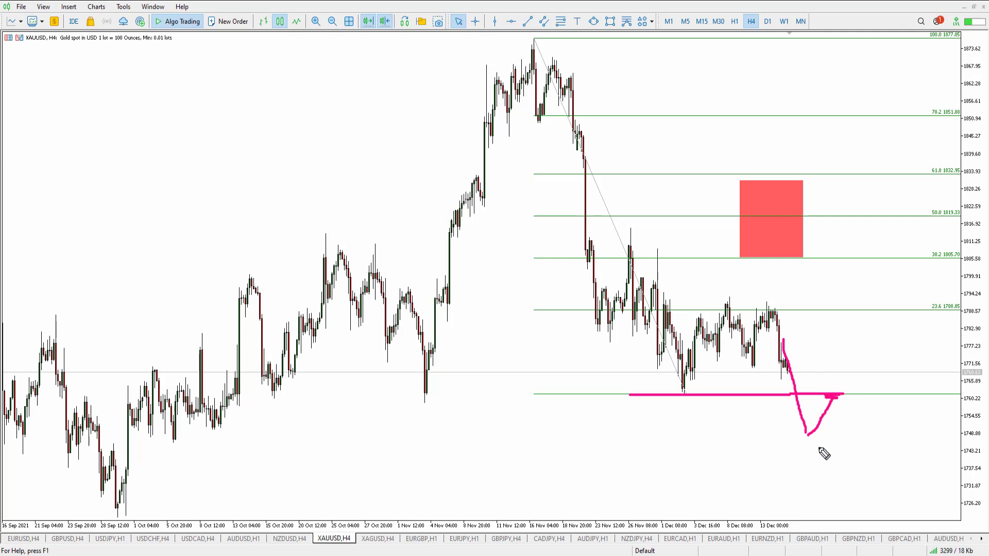
mouse_move(839, 390)
left_mouse_down()
mouse_move(886, 490)
mouse_move(886, 467)
left_mouse_up()
mouse_move(76, 507)
left_mouse_down()
mouse_move(855, 508)
mouse_move(896, 498)
left_mouse_up()
mouse_move(123, 502)
left_mouse_down()
mouse_move(129, 507)
mouse_move(101, 499)
left_mouse_up()
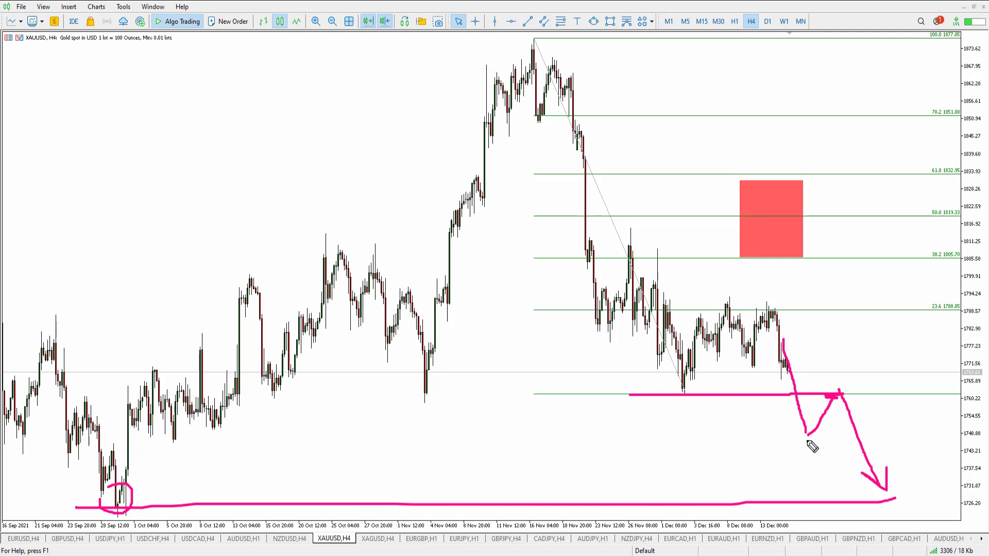
- Sketch an upward alternative toward the red zone, mark the range high, and circle the recent candles
left_click_drag(792, 355, 792, 264)
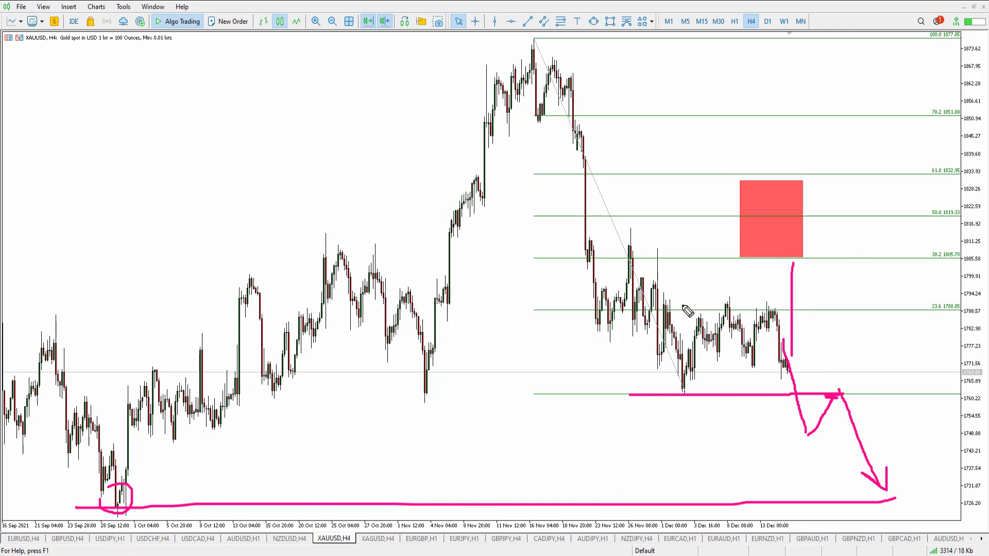
left_click_drag(682, 304, 776, 302)
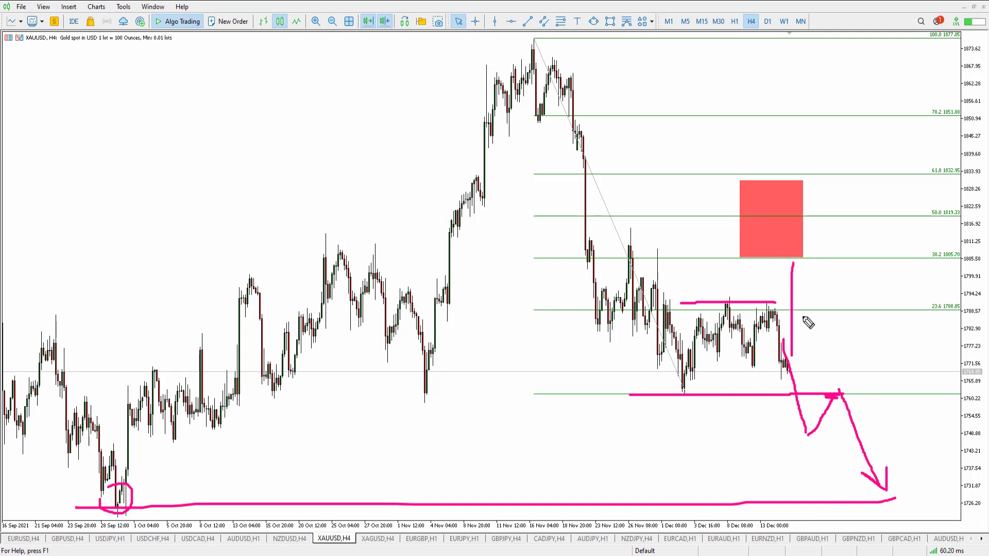
mouse_move(788, 334)
left_mouse_down()
mouse_move(797, 335)
mouse_move(789, 362)
mouse_move(798, 338)
mouse_move(797, 373)
left_mouse_up()
mouse_move(793, 325)
left_mouse_down()
mouse_move(814, 367)
mouse_move(791, 332)
left_mouse_up()
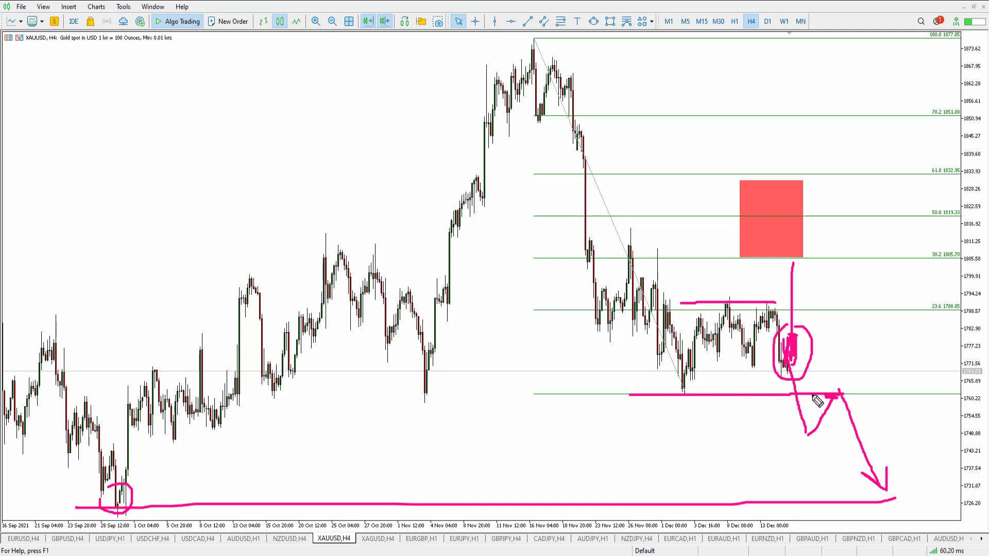
- Erase the old sketches, then draw a pink support line, a rise to a level below the red zone, and a down arrow
key("e")
left_click_drag(666, 395, 821, 394)
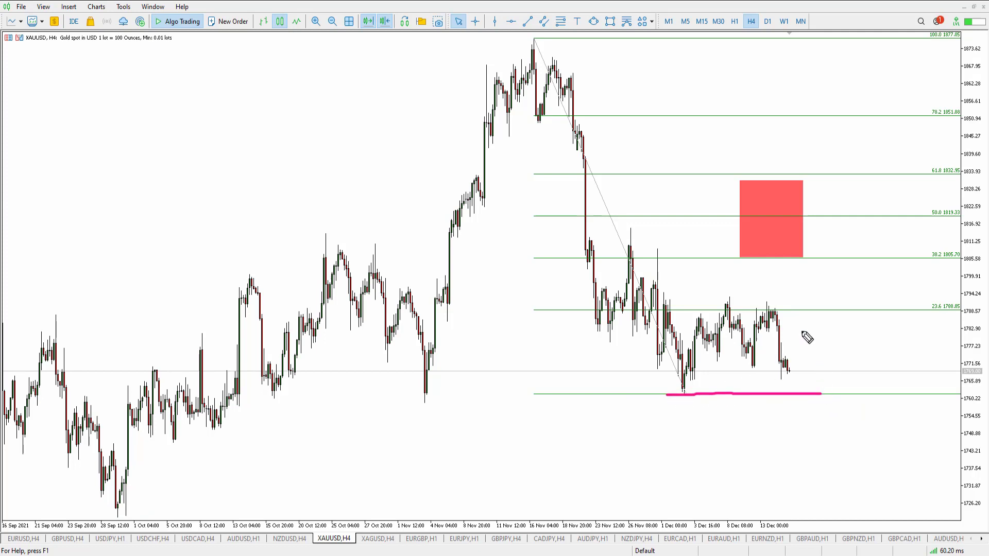
left_click_drag(806, 291, 809, 371)
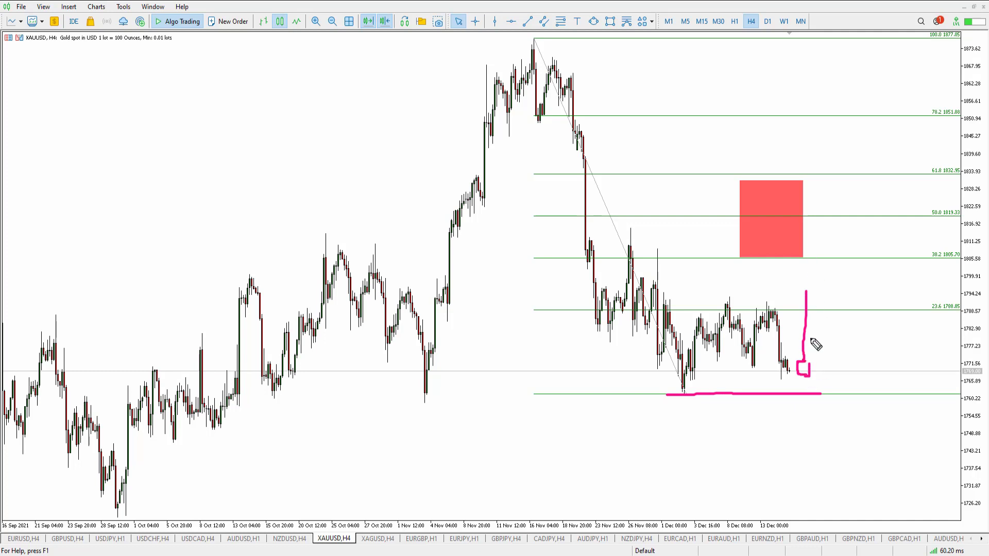
left_click(788, 276)
left_click_drag(788, 275, 830, 273)
mouse_move(818, 364)
left_mouse_down()
mouse_move(848, 464)
mouse_move(853, 453)
left_mouse_up()
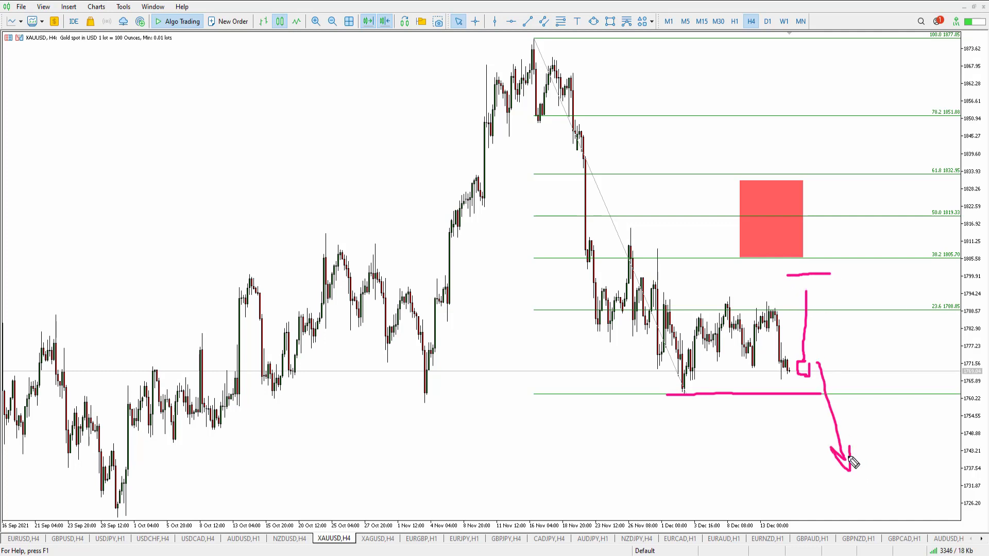